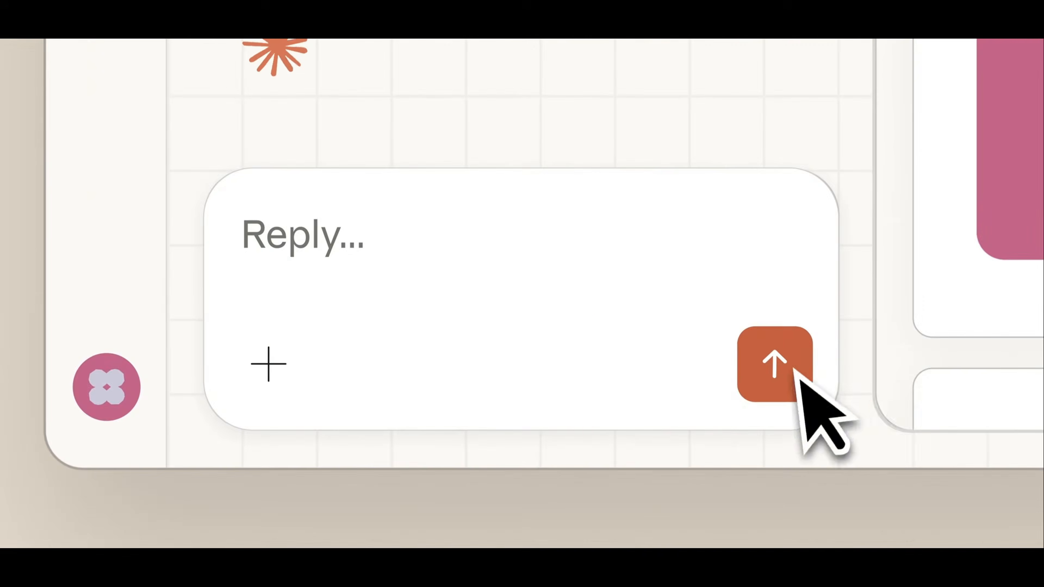
{"action": "type", "text": "claude..."}
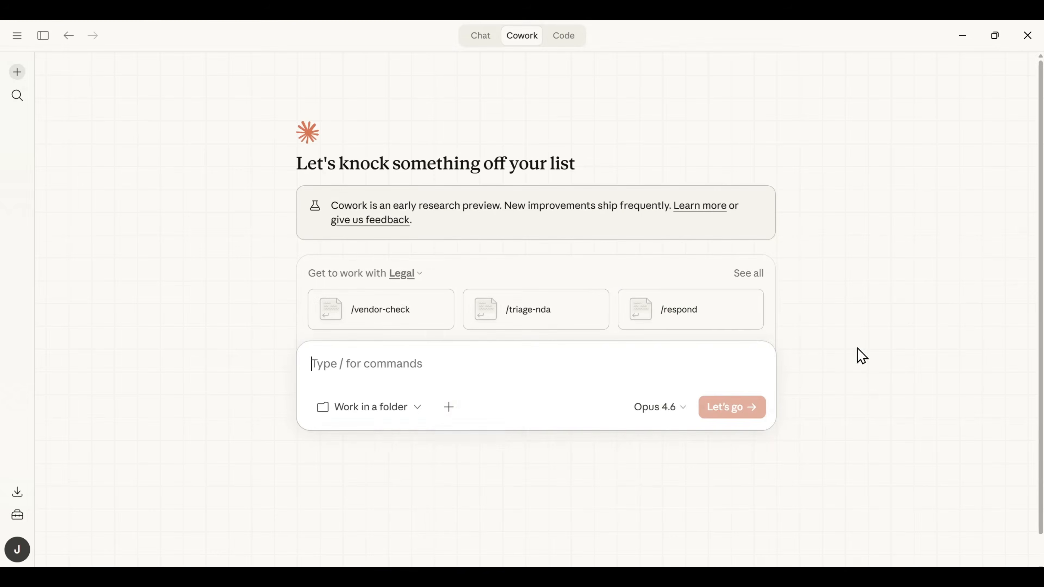
Look through the connectors available to the Cowork prompt and open the connector management settings
{"action": "left_click", "coordinate": [454, 416]}
{"action": "mouse_move", "coordinate": [526, 496]}
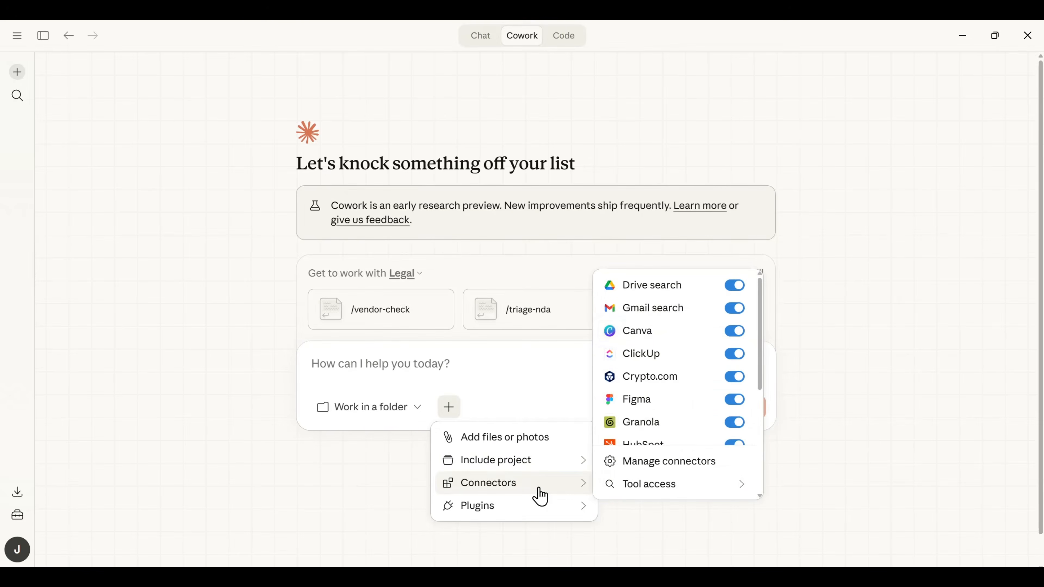
{"action": "scroll", "coordinate": [703, 347], "scroll_direction": "down", "scroll_amount": 5}
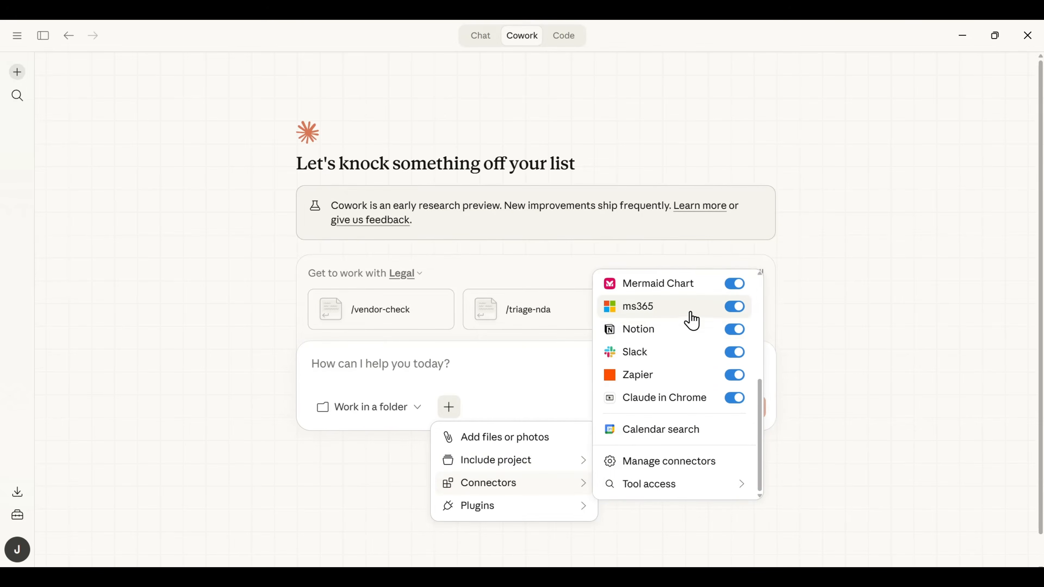
{"action": "left_click", "coordinate": [722, 462]}
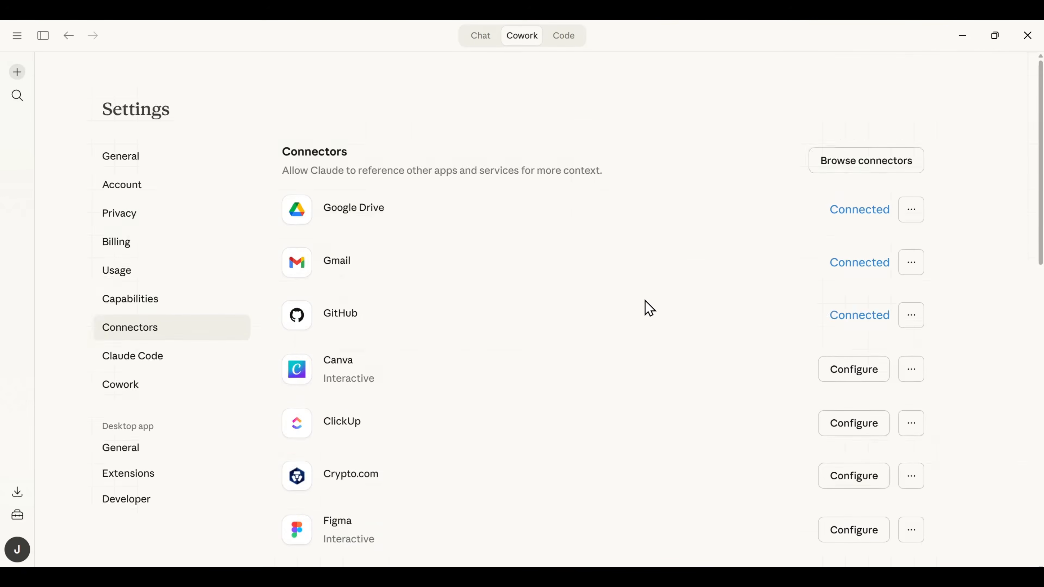
Open the configuration of the custom ms365 connector and check the permission options for its tools
{"action": "scroll", "coordinate": [650, 308], "scroll_direction": "down", "scroll_amount": 15}
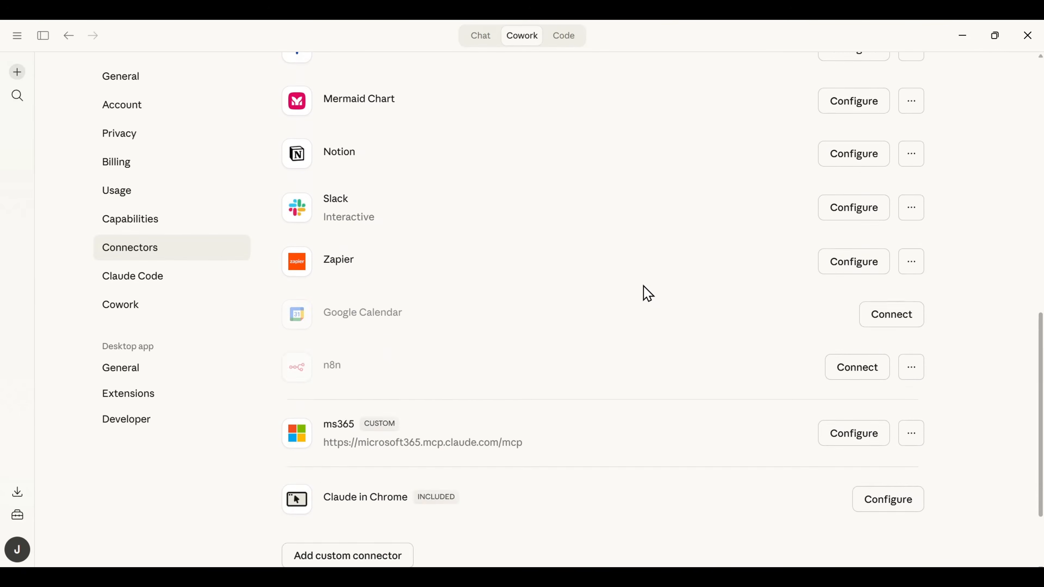
{"action": "left_click", "coordinate": [861, 433]}
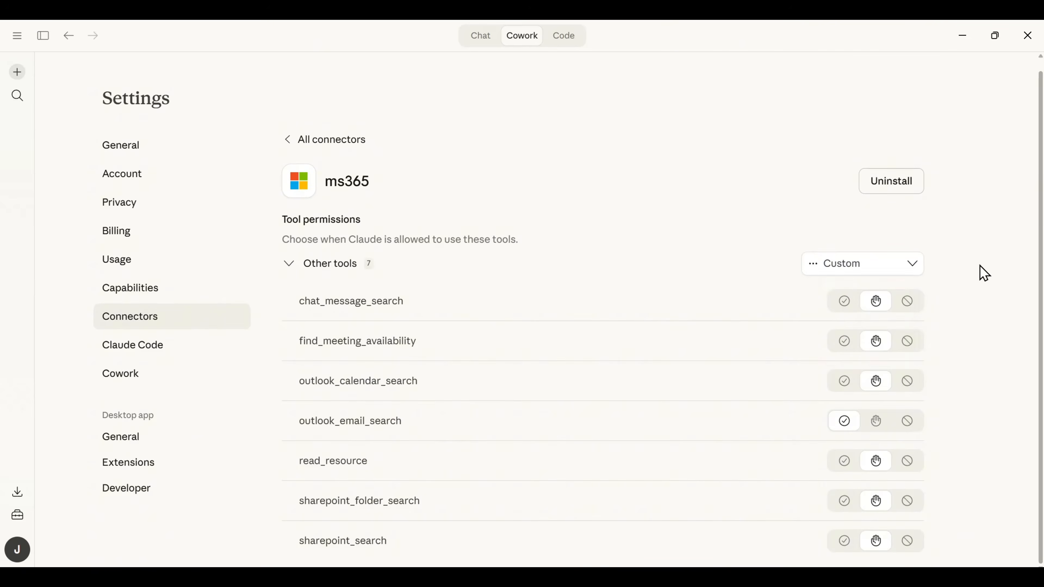
{"action": "left_click", "coordinate": [909, 266]}
{"action": "left_click", "coordinate": [910, 267]}
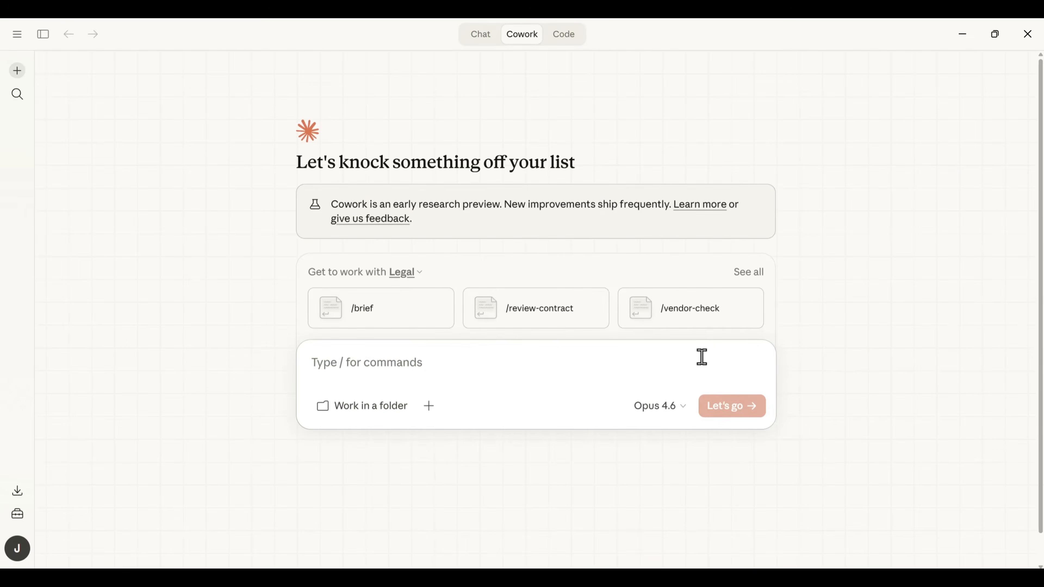
Submit the Cowork request "Find my recent receipts in outlook" and open the WordPress.com receipt in Outlook
{"action": "type", "text": "Find my recent receipts in outlook"}
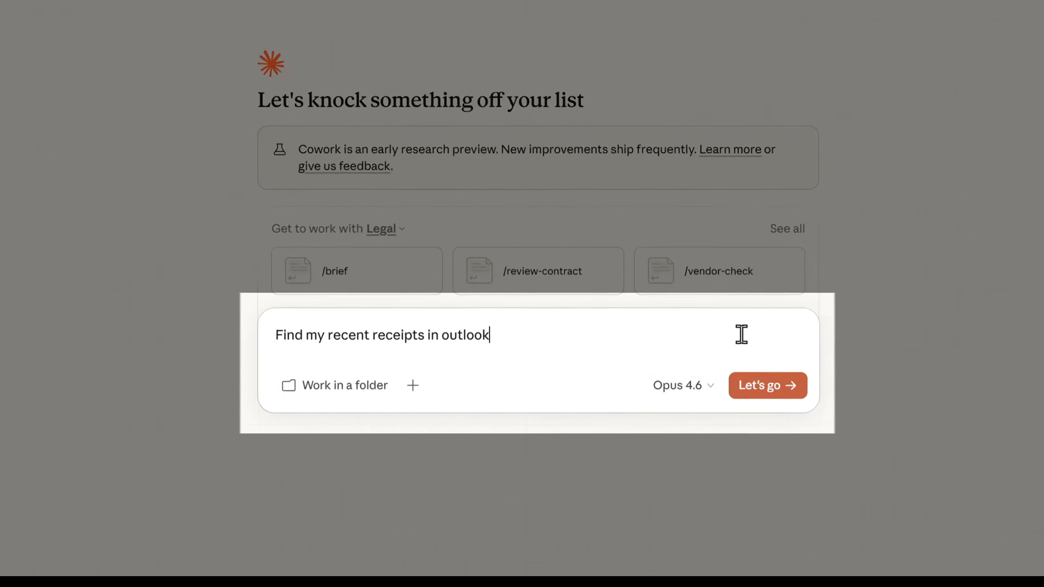
{"action": "left_click", "coordinate": [840, 351]}
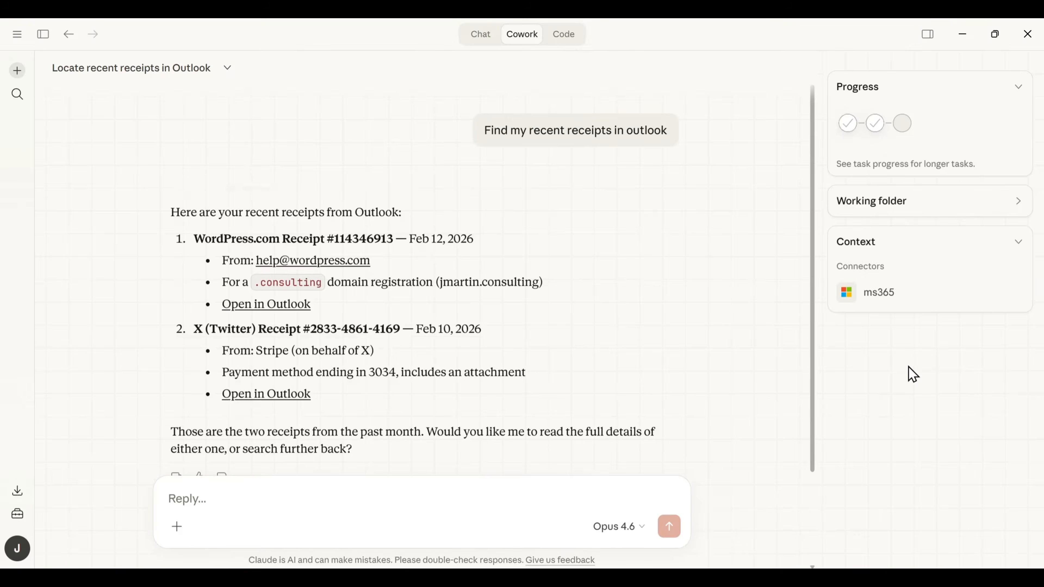
{"action": "left_click", "coordinate": [259, 306]}
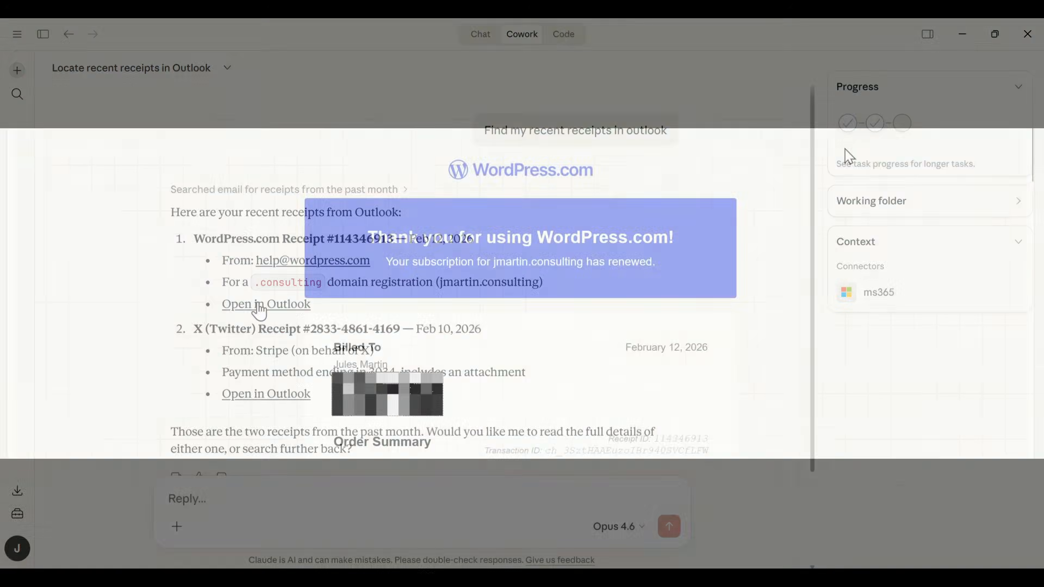
{"action": "left_click", "coordinate": [297, 288]}
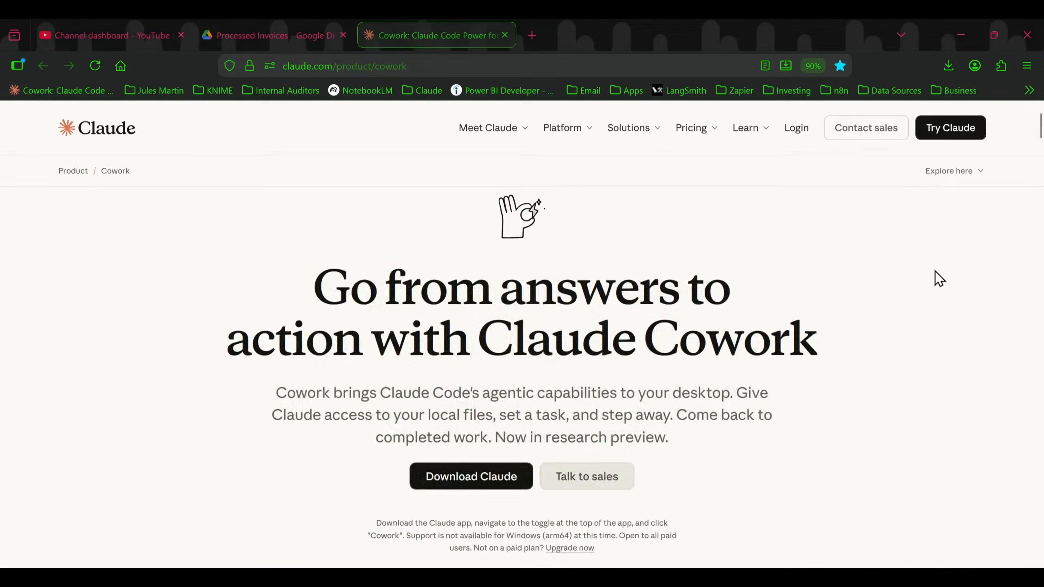
Examine the Claude Cowork product page in the browser, from tool connections and industry uses to safety and subscription plans
{"action": "scroll", "coordinate": [945, 287], "scroll_direction": "down", "scroll_amount": 10}
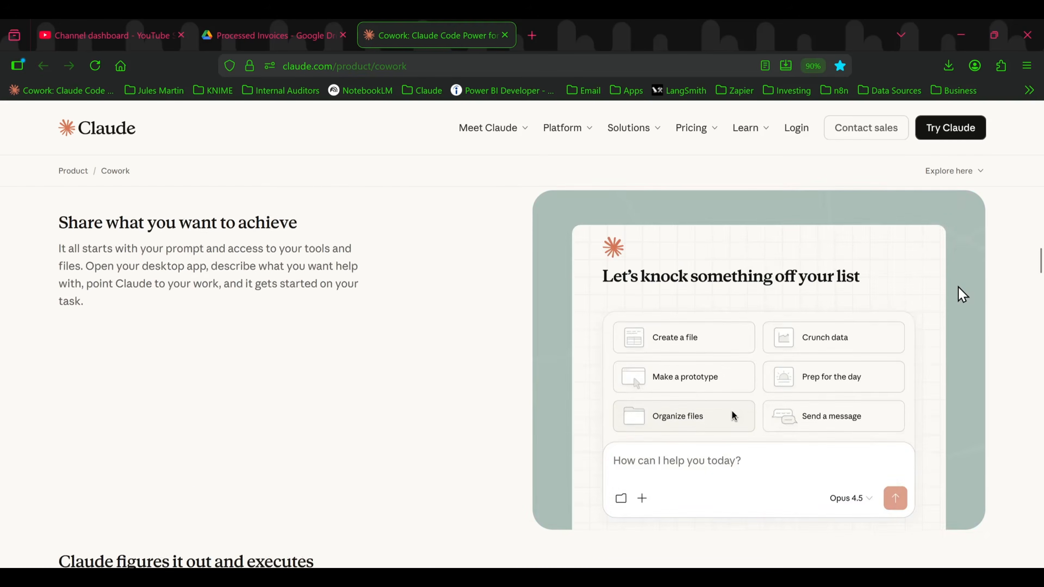
{"action": "scroll", "coordinate": [961, 294], "scroll_direction": "down", "scroll_amount": 10}
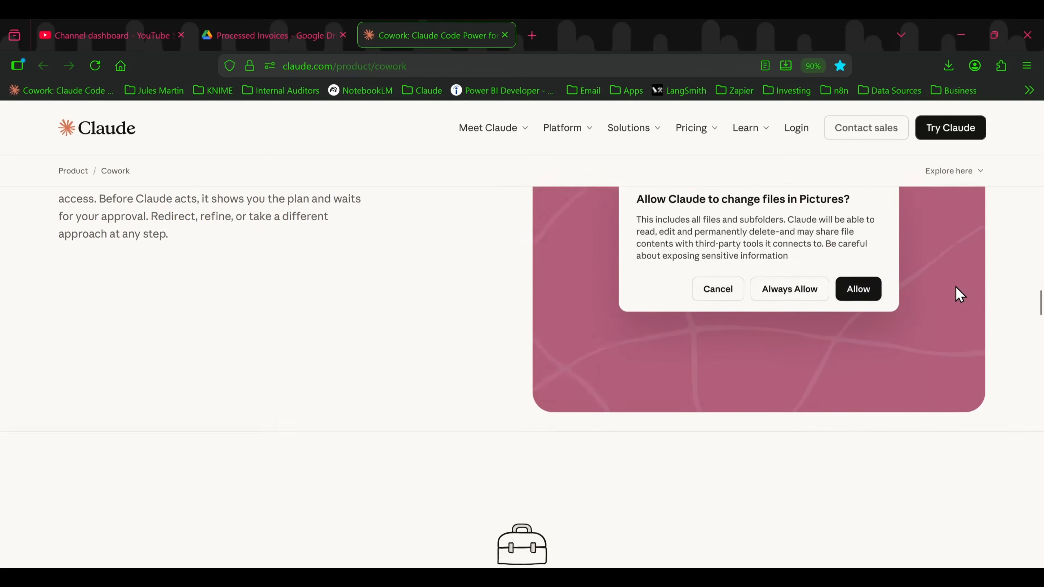
{"action": "scroll", "coordinate": [960, 294], "scroll_direction": "down", "scroll_amount": 2}
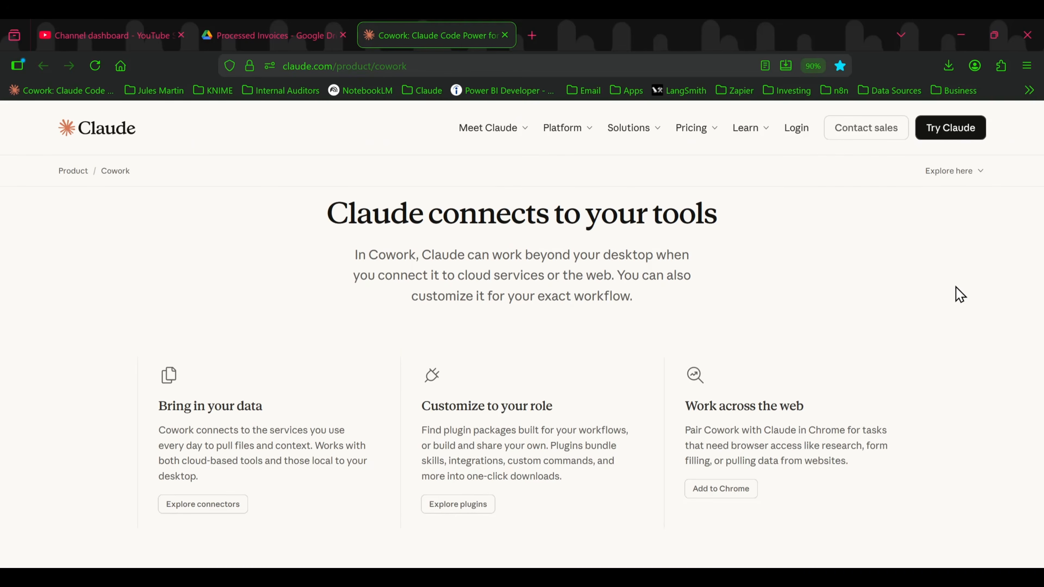
{"action": "scroll", "coordinate": [959, 294], "scroll_direction": "down", "scroll_amount": 8}
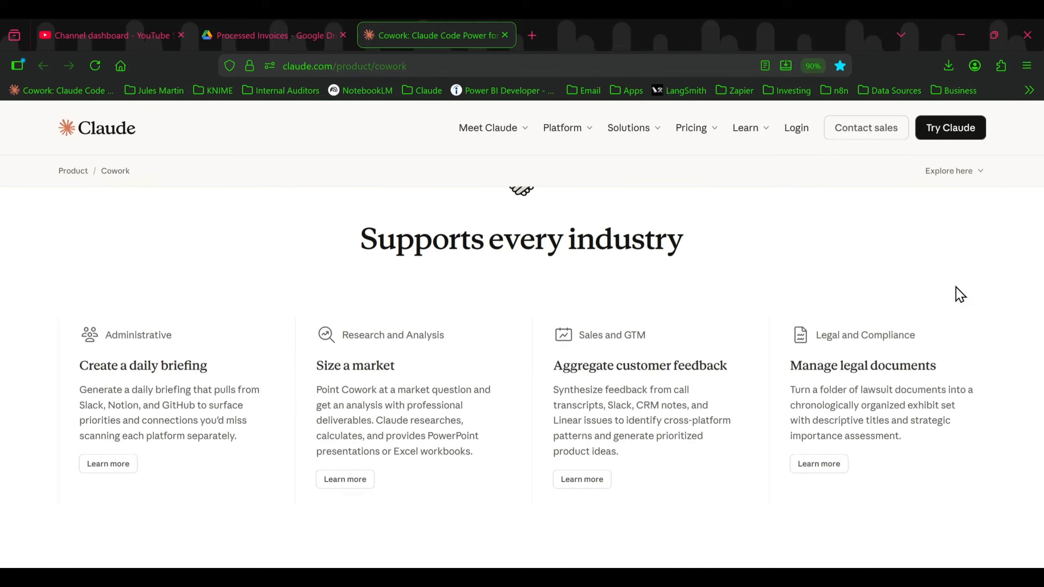
{"action": "scroll", "coordinate": [960, 294], "scroll_direction": "down", "scroll_amount": 10}
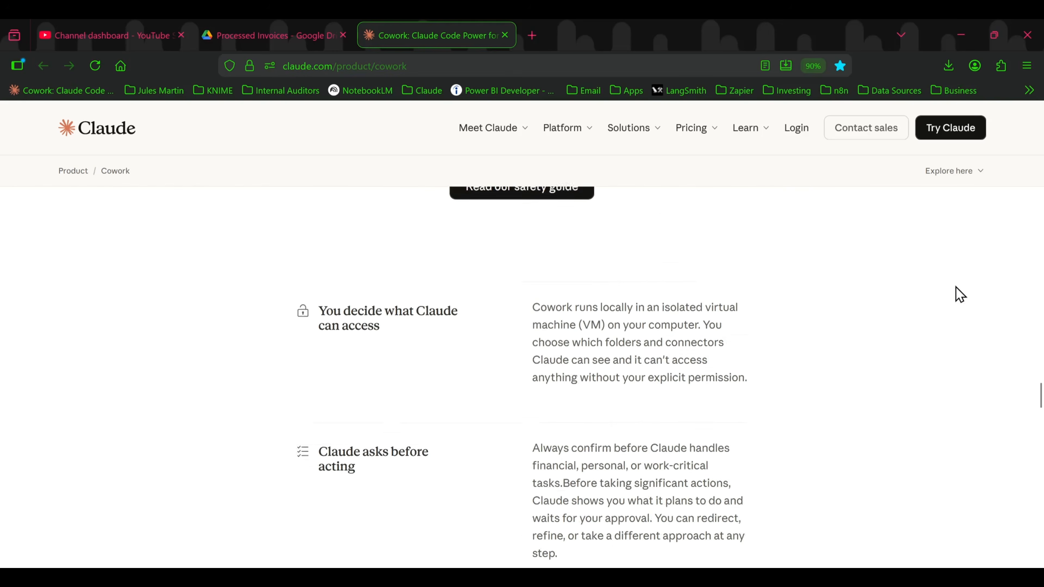
{"action": "scroll", "coordinate": [960, 295], "scroll_direction": "down", "scroll_amount": 20}
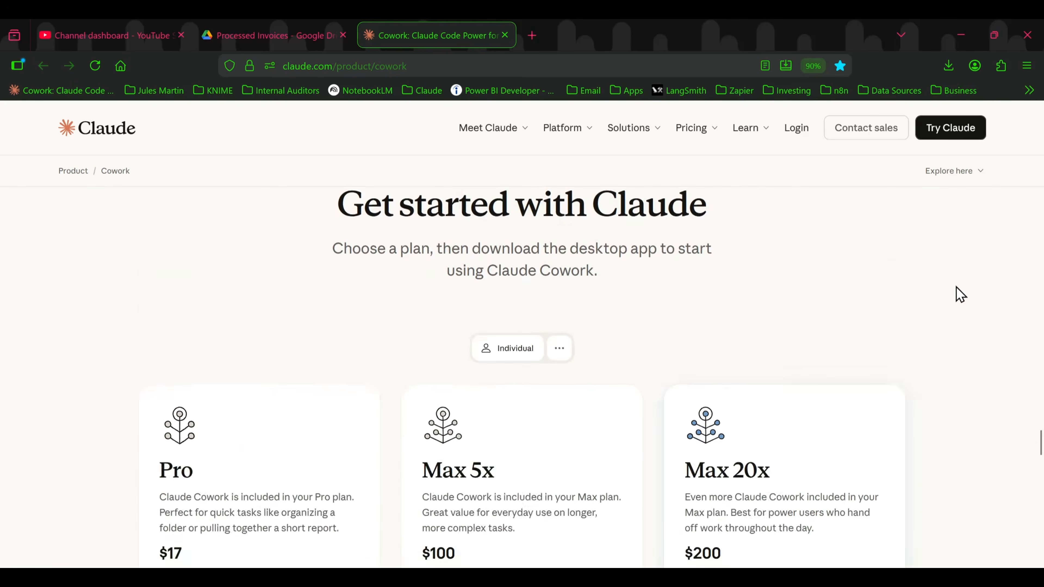
{"action": "scroll", "coordinate": [960, 294], "scroll_direction": "down", "scroll_amount": 3}
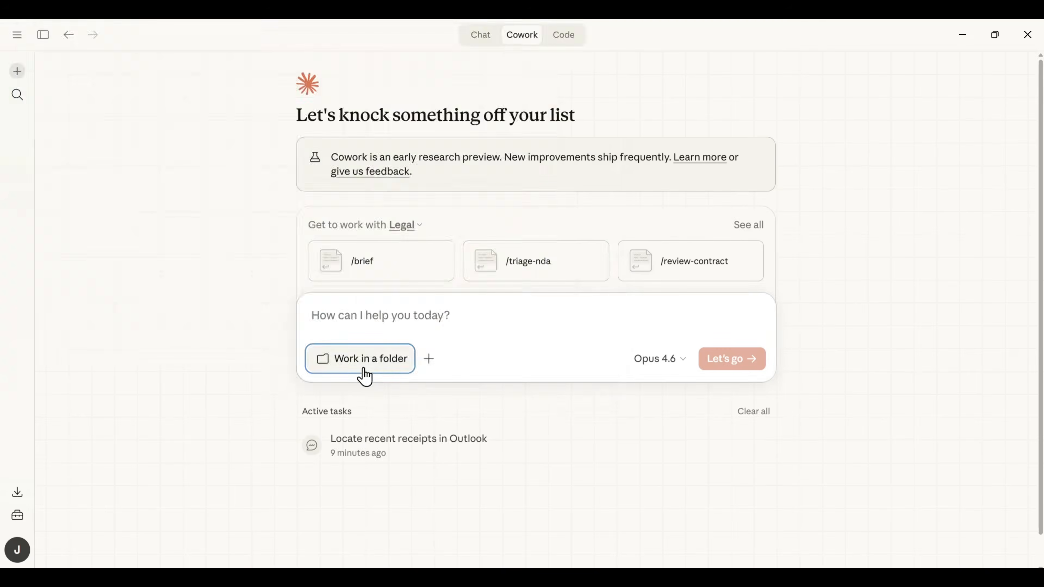
Set the Invoices folder on the Desktop as the task's working folder and allow Claude to change its files
{"action": "left_click", "coordinate": [452, 310]}
{"action": "left_click", "coordinate": [50, 141]}
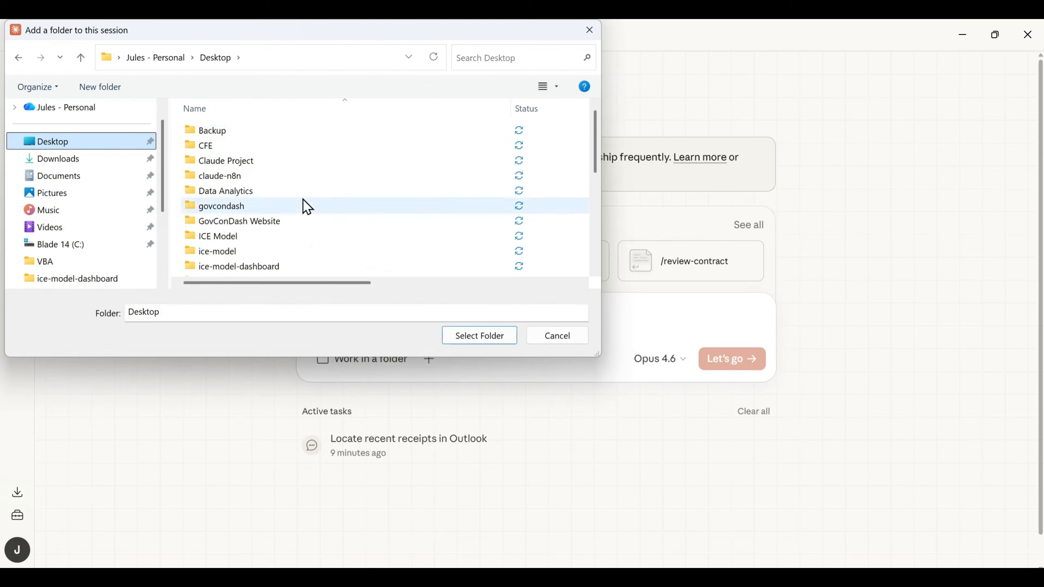
{"action": "scroll", "coordinate": [279, 238], "scroll_direction": "down", "scroll_amount": 1}
{"action": "double_click", "coordinate": [249, 270]}
{"action": "left_click", "coordinate": [492, 339]}
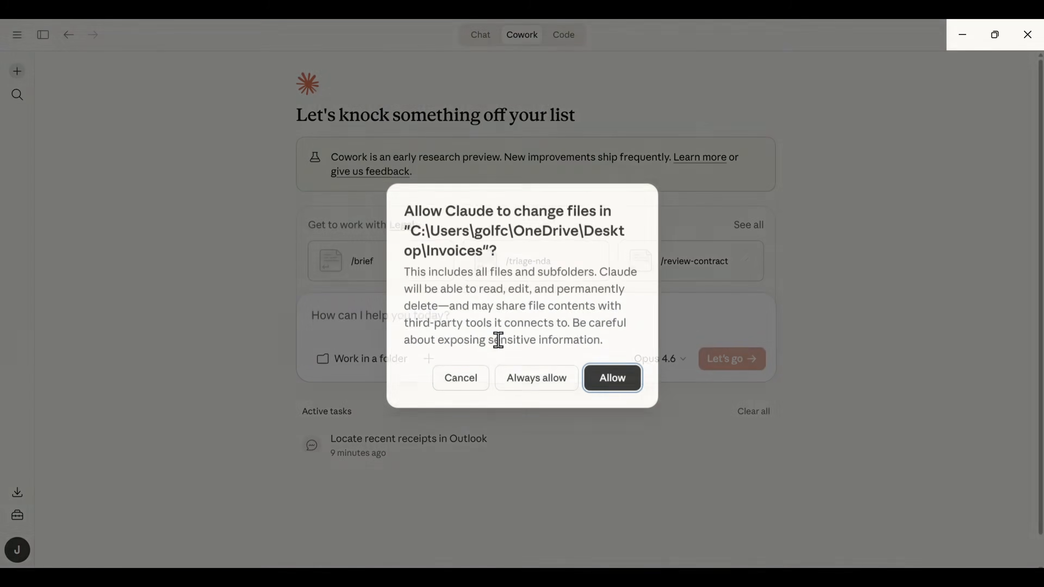
{"action": "left_click", "coordinate": [621, 392]}
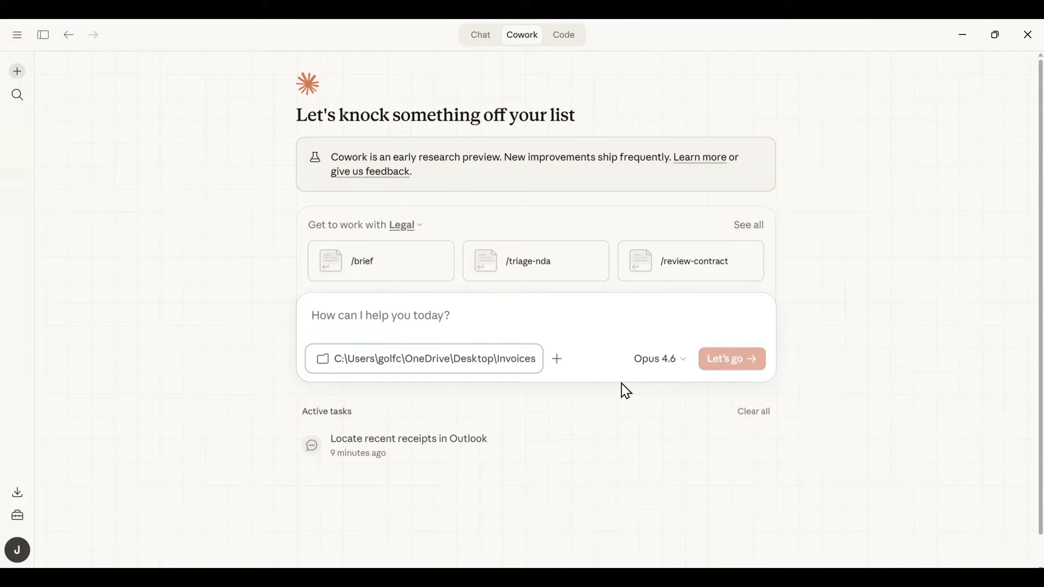
Submit the request "Organize the receipts and enter the data in Invoices.xlsx based on the columns provided in the workbook"
{"action": "left_click", "coordinate": [627, 310]}
{"action": "type", "text": "organize the re"}
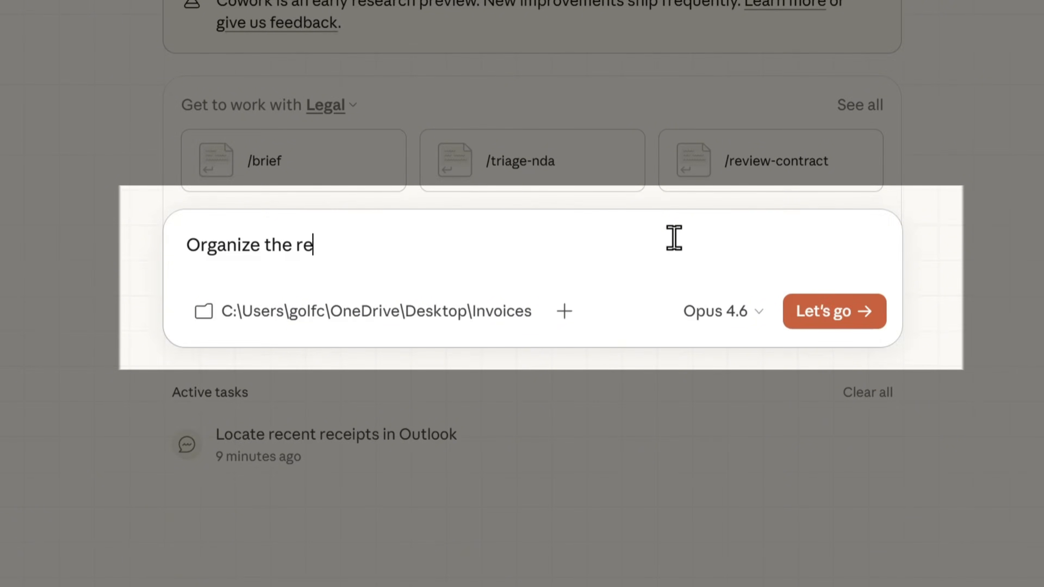
{"action": "type", "text": "ceipts and enter the data "}
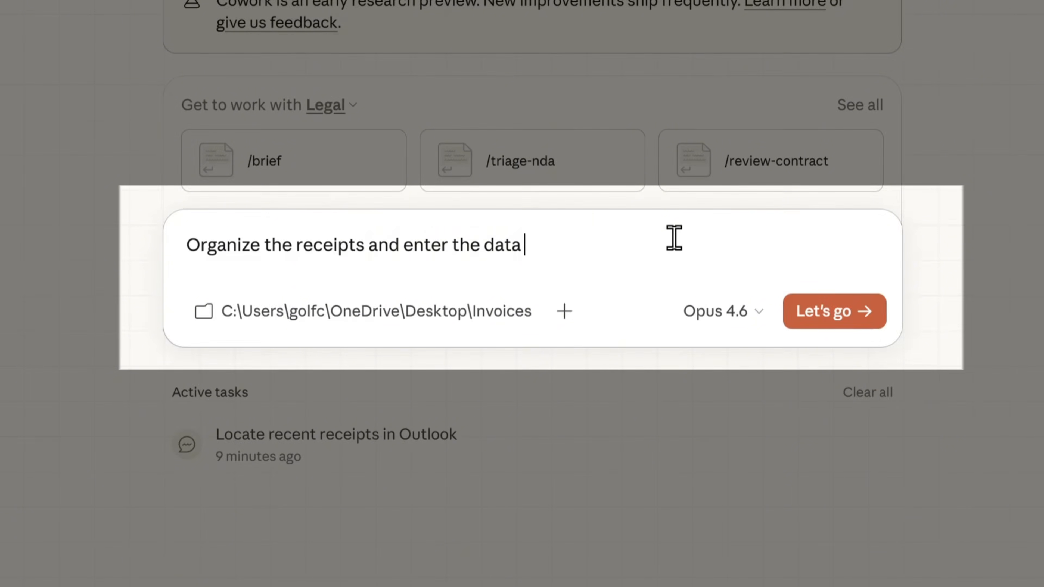
{"action": "type", "text": "in Invoices.xlsx based on the colu"}
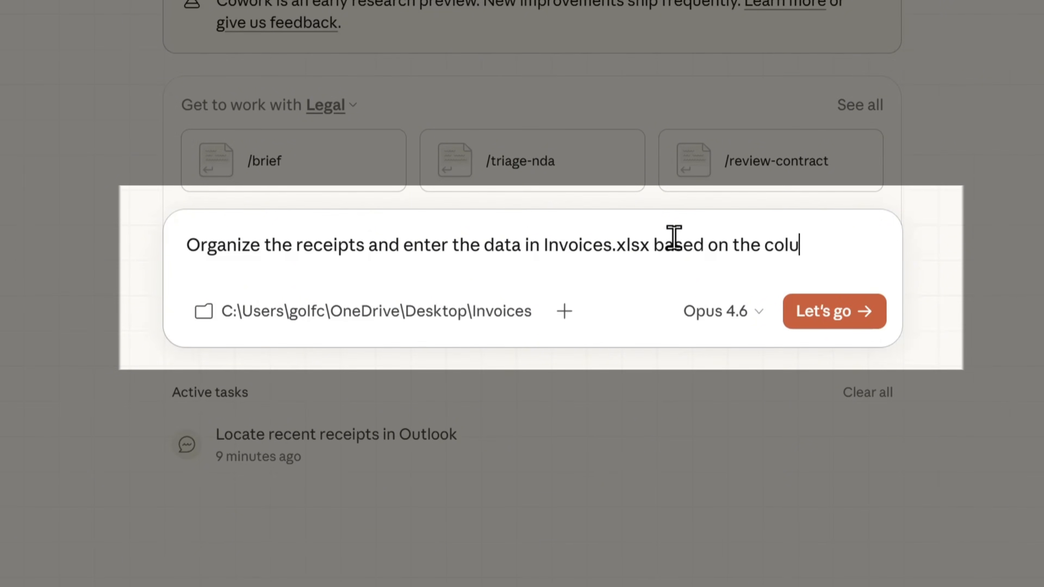
{"action": "type", "text": "mns provided in the wor"}
{"action": "type", "text": "kbook"}
{"action": "key", "text": "Return"}
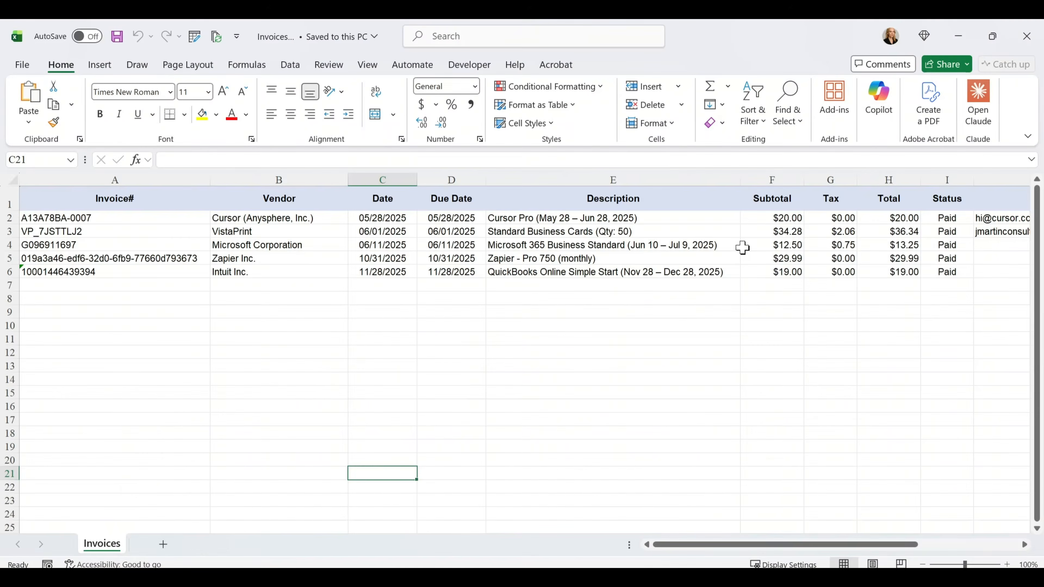
Review the invoice rows across the Invoices workbook in Excel and move its window to compare them with the Cursor receipt
{"action": "left_click", "coordinate": [783, 547]}
{"action": "mouse_move", "coordinate": [779, 547]}
{"action": "left_mouse_down"}
{"action": "mouse_move", "coordinate": [985, 535]}
{"action": "mouse_move", "coordinate": [761, 552]}
{"action": "left_mouse_up"}
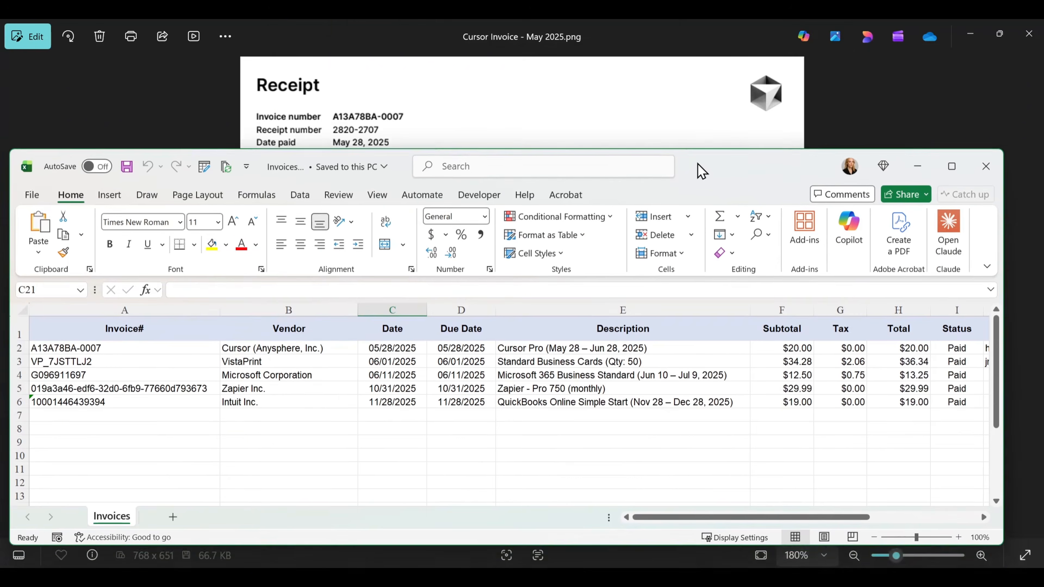
{"action": "left_click_drag", "start_coordinate": [701, 171], "coordinate": [712, 175]}
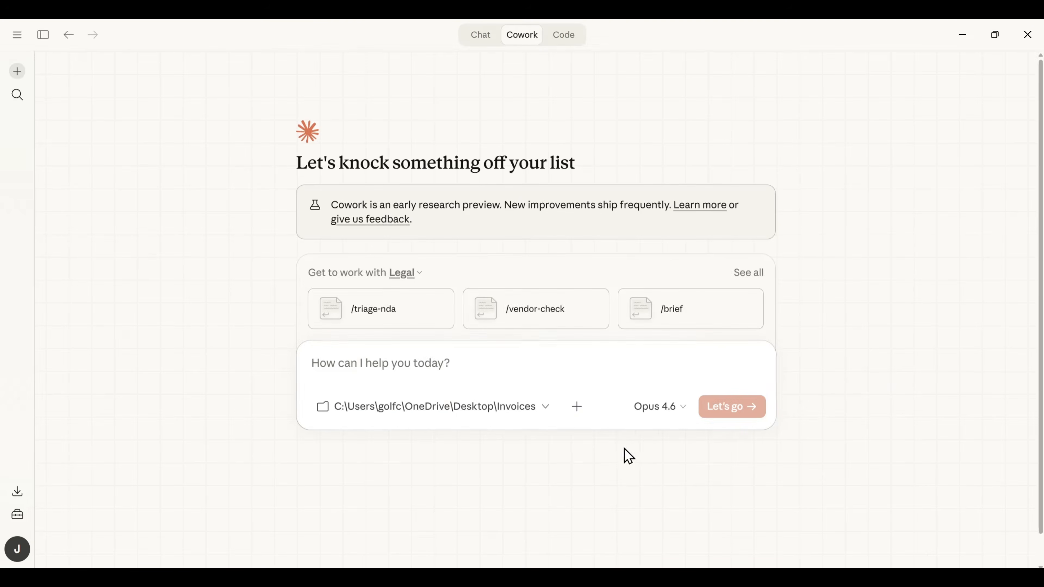
Open the plugin catalogue from a new Cowork prompt and browse the plugins by Anthropic
{"action": "left_click", "coordinate": [578, 412]}
{"action": "mouse_move", "coordinate": [618, 510]}
{"action": "scroll", "coordinate": [791, 472], "scroll_direction": "down", "scroll_amount": 1}
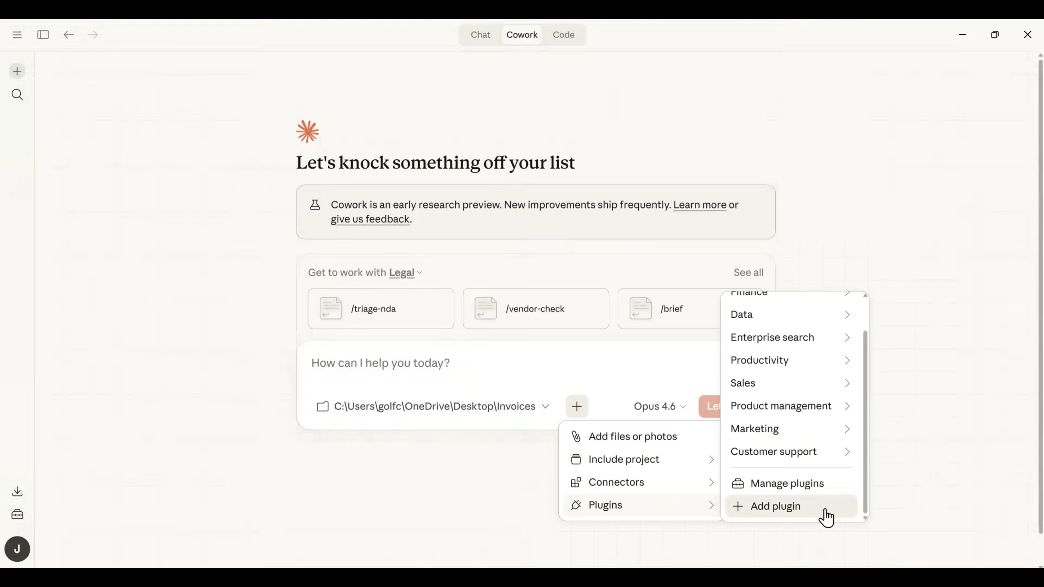
{"action": "left_click", "coordinate": [825, 515]}
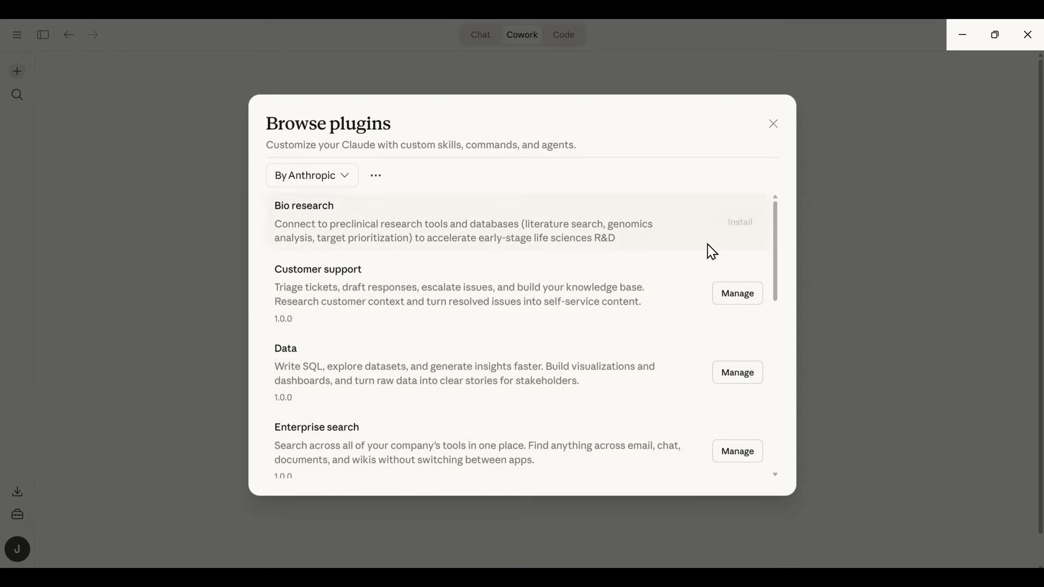
{"action": "left_click_drag", "start_coordinate": [775, 240], "coordinate": [776, 323]}
{"action": "left_click", "coordinate": [736, 388]}
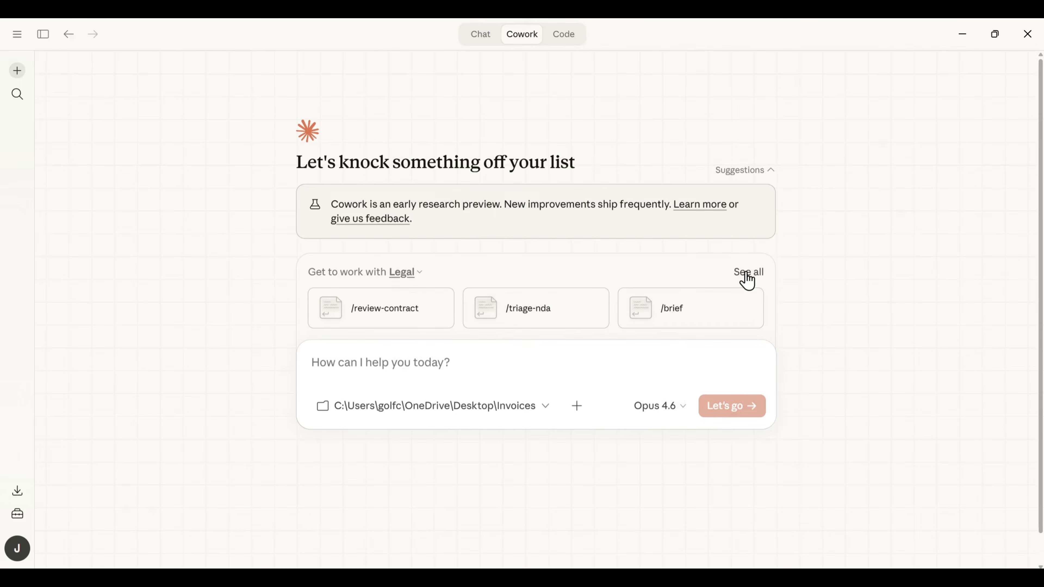
View the Finance plugin's commands, read the journal-entry command's details, and return from the plugin overview
{"action": "left_click", "coordinate": [746, 274]}
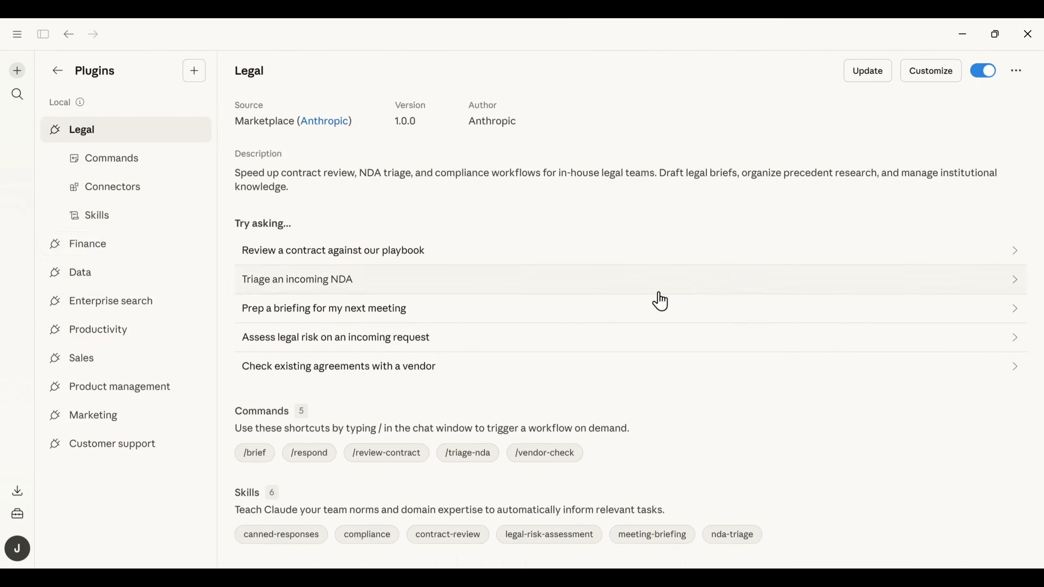
{"action": "left_click", "coordinate": [106, 252]}
{"action": "left_click", "coordinate": [113, 193]}
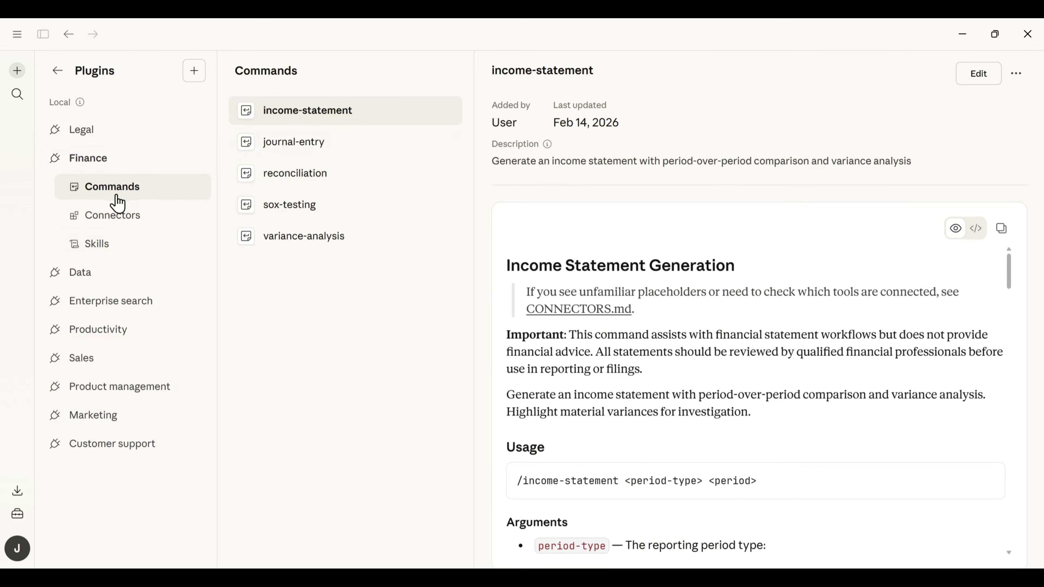
{"action": "left_click", "coordinate": [318, 144]}
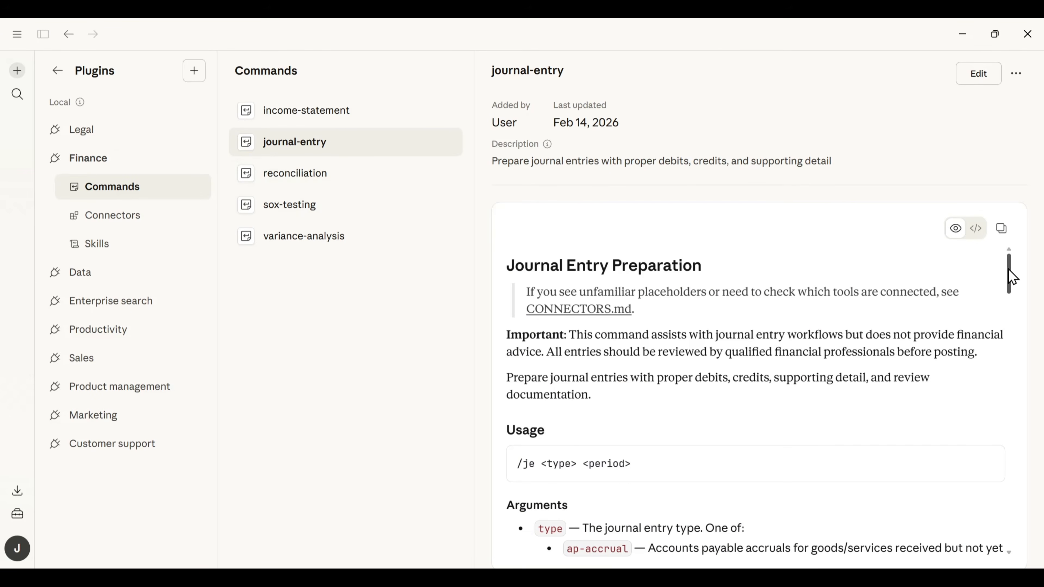
{"action": "mouse_move", "coordinate": [1010, 275]}
{"action": "left_mouse_down"}
{"action": "mouse_move", "coordinate": [1011, 532]}
{"action": "mouse_move", "coordinate": [1018, 267]}
{"action": "left_mouse_up"}
{"action": "left_click", "coordinate": [57, 72]}
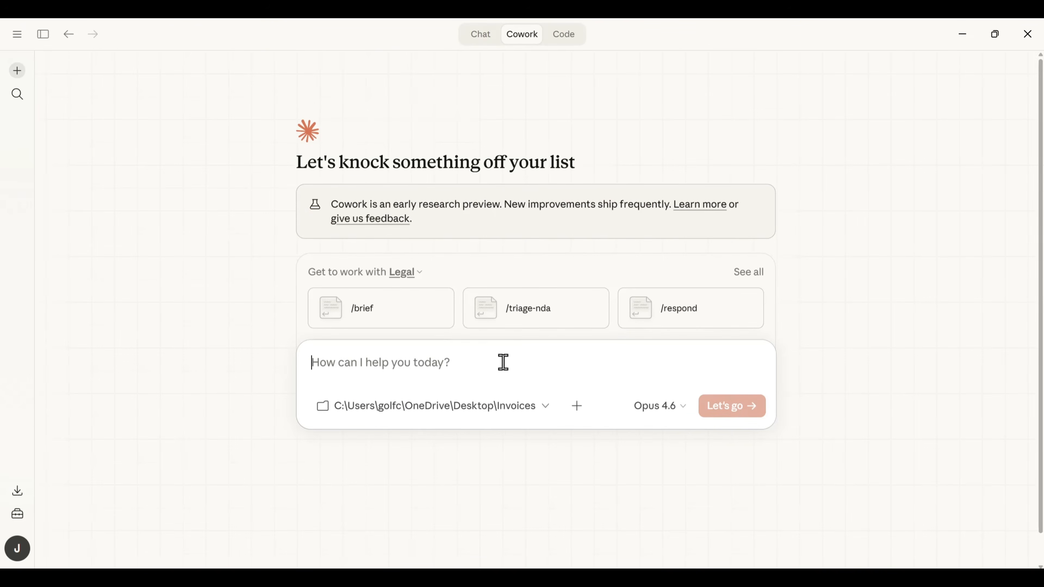
Run the Finance plugin's journal-entry command with the instruction "based on Invoices.xlsx"
{"action": "type", "text": "/"}
{"action": "mouse_move", "coordinate": [445, 310]}
{"action": "mouse_move", "coordinate": [532, 333]}
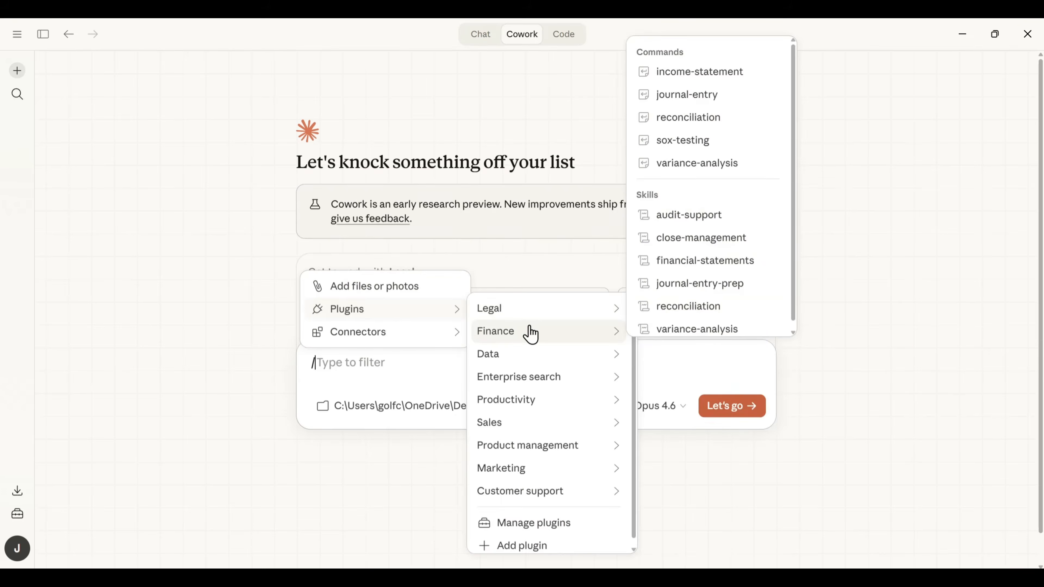
{"action": "left_click", "coordinate": [716, 99]}
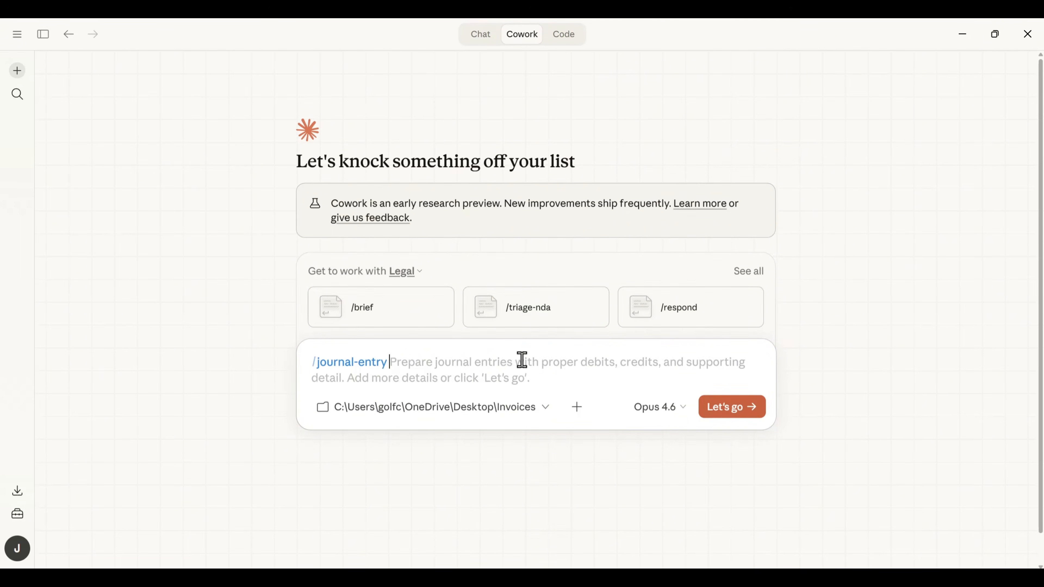
{"action": "type", "text": "based on Invoices.xlsx"}
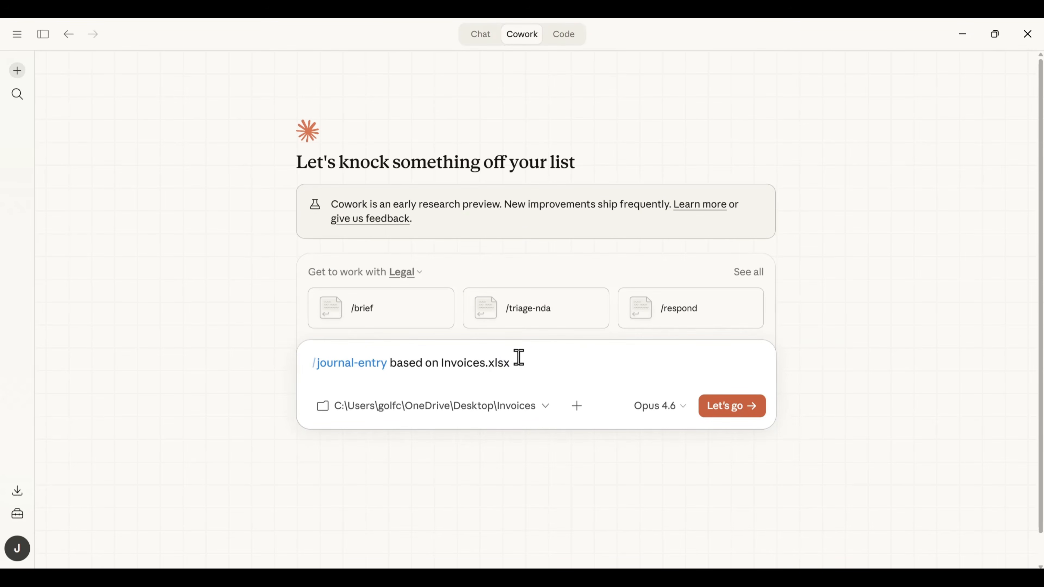
{"action": "left_click", "coordinate": [743, 414]}
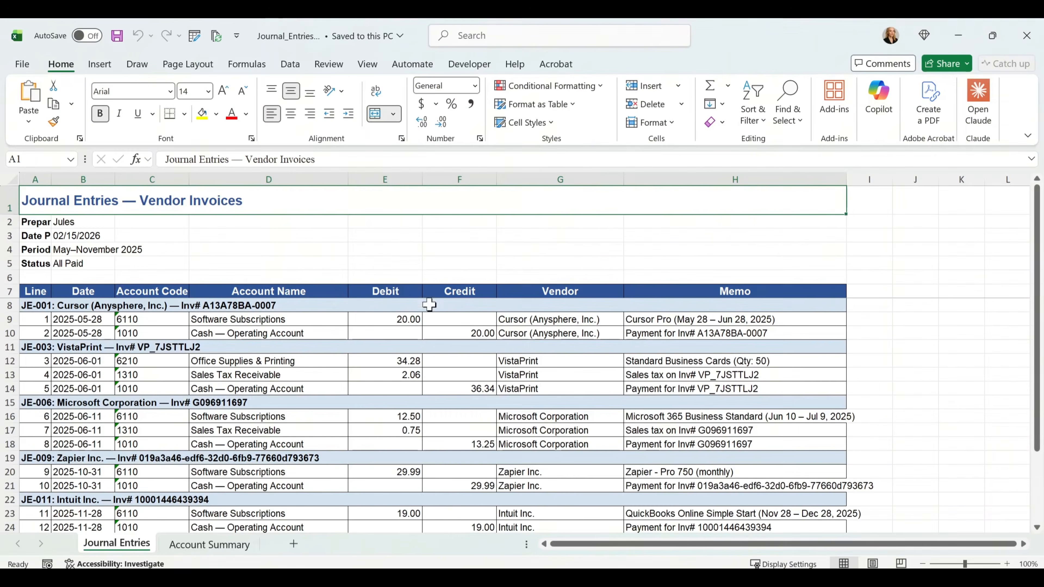
Review the vendor invoice journal entries in the Excel workbook and view its Account Summary sheet
{"action": "mouse_move", "coordinate": [1036, 222]}
{"action": "left_mouse_down"}
{"action": "mouse_move", "coordinate": [1035, 230]}
{"action": "mouse_move", "coordinate": [1037, 208]}
{"action": "left_mouse_up"}
{"action": "left_click", "coordinate": [220, 546]}
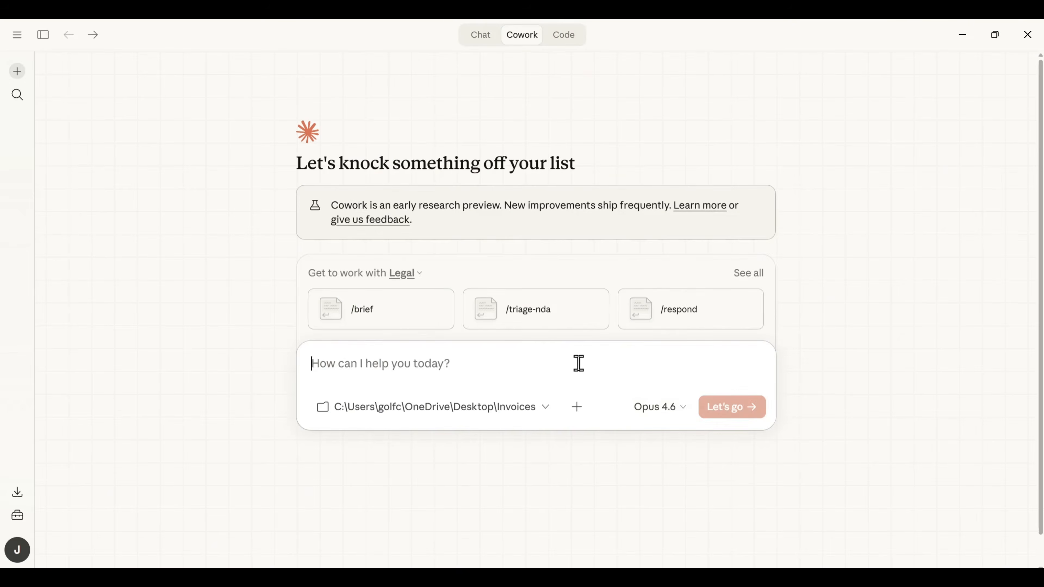
Submit the Cowork request "I want to create a skill to generate a report of all my receipts"
{"action": "type", "text": "I want to create a skill to generate a report of all my receipts"}
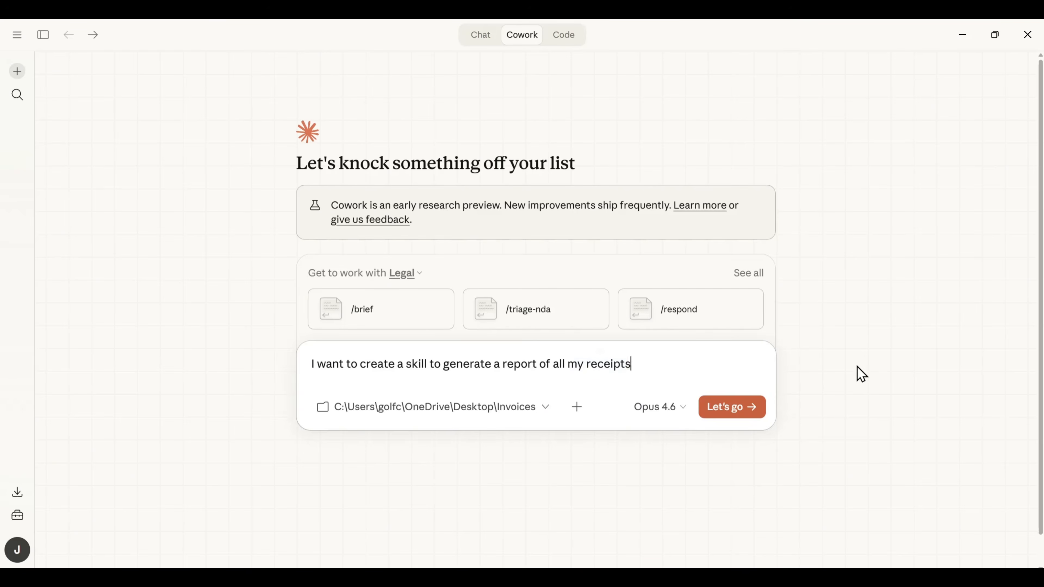
{"action": "key", "text": "Return"}
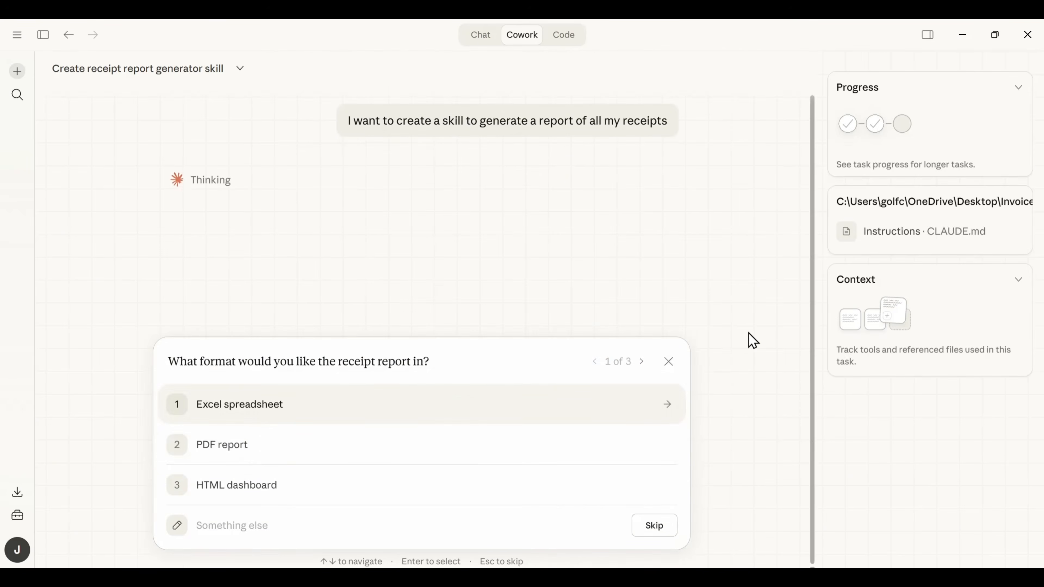
Answer the skill questions with PDF report, Detailed extraction, Mix of both file types, All receipts, and Yes, auto-categorize
{"action": "left_click", "coordinate": [618, 448]}
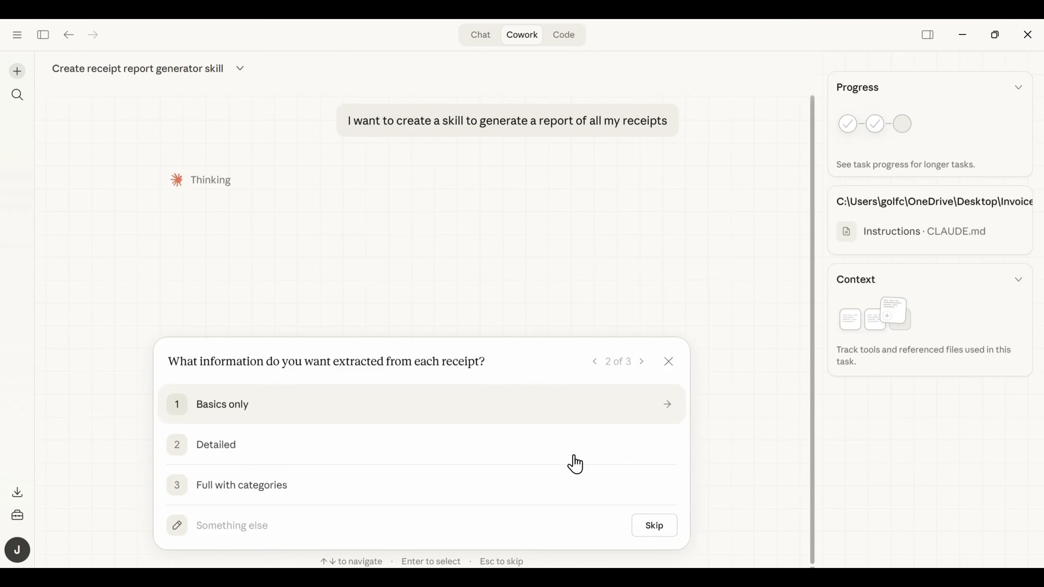
{"action": "left_click", "coordinate": [478, 446]}
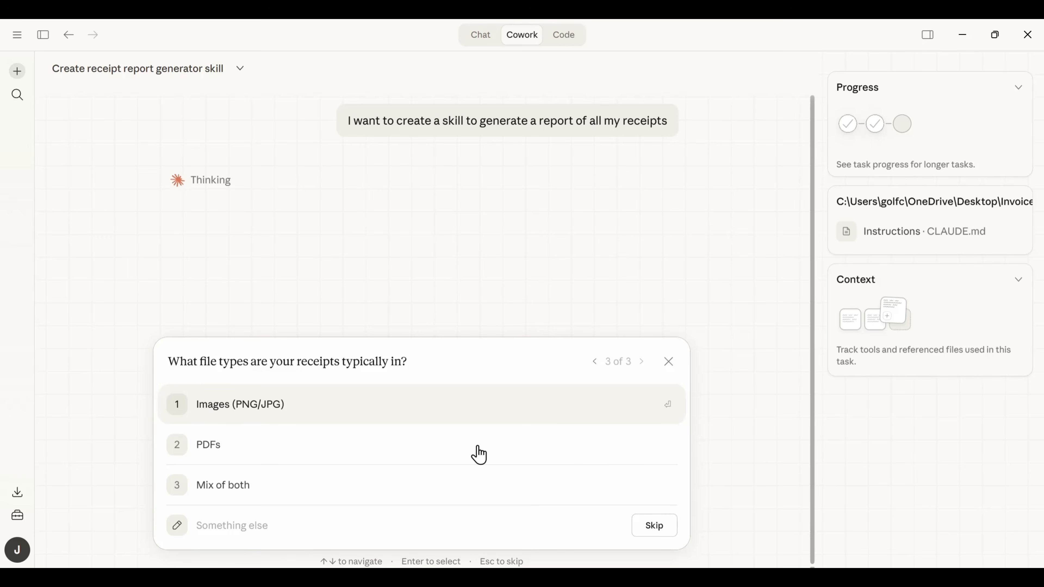
{"action": "left_click", "coordinate": [479, 485]}
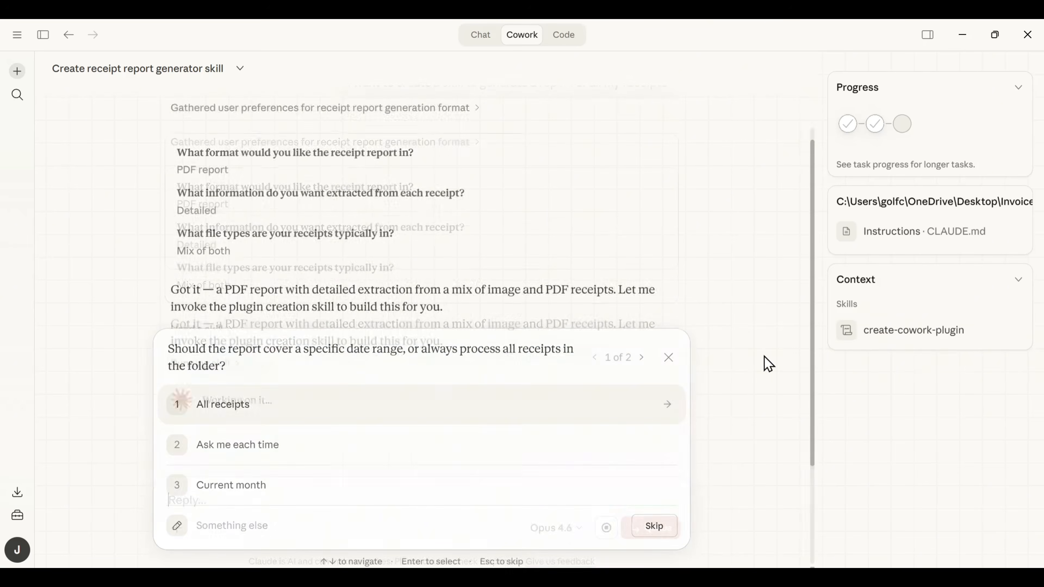
{"action": "left_click", "coordinate": [398, 408]}
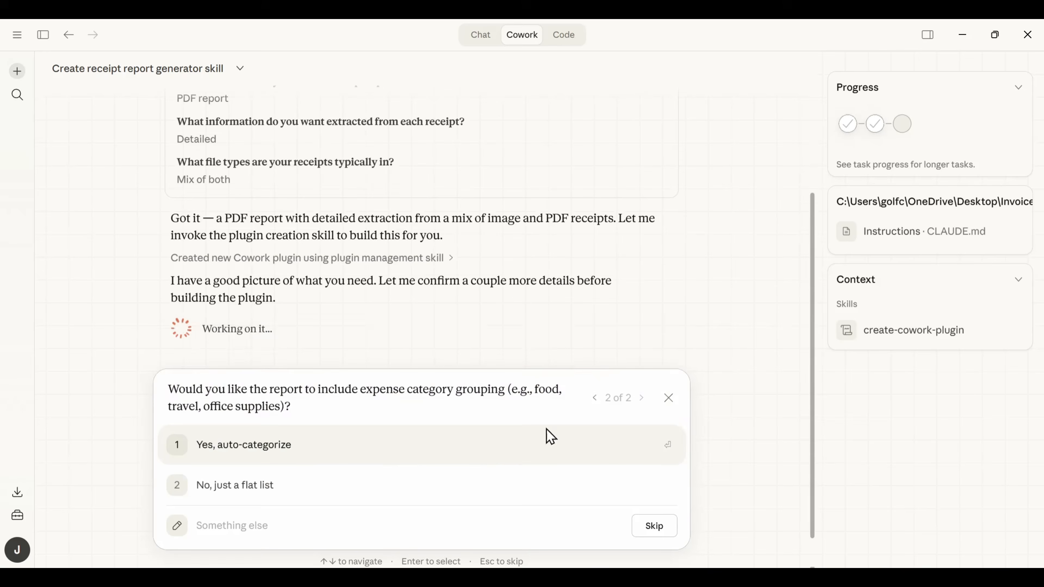
{"action": "left_click", "coordinate": [524, 459]}
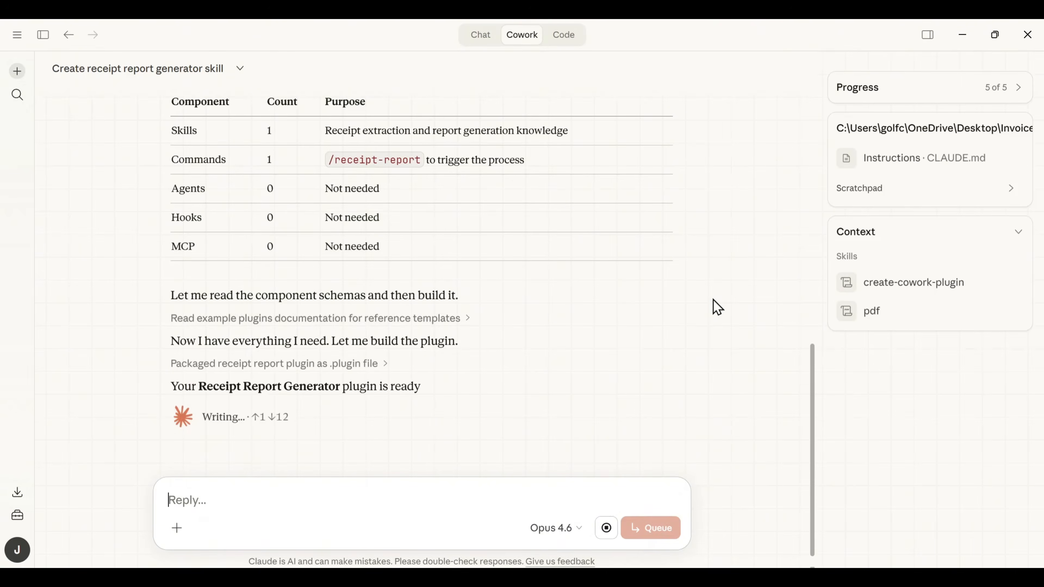
View the generated receipt-report plugin and read through its README.md
{"action": "left_click", "coordinate": [447, 320]}
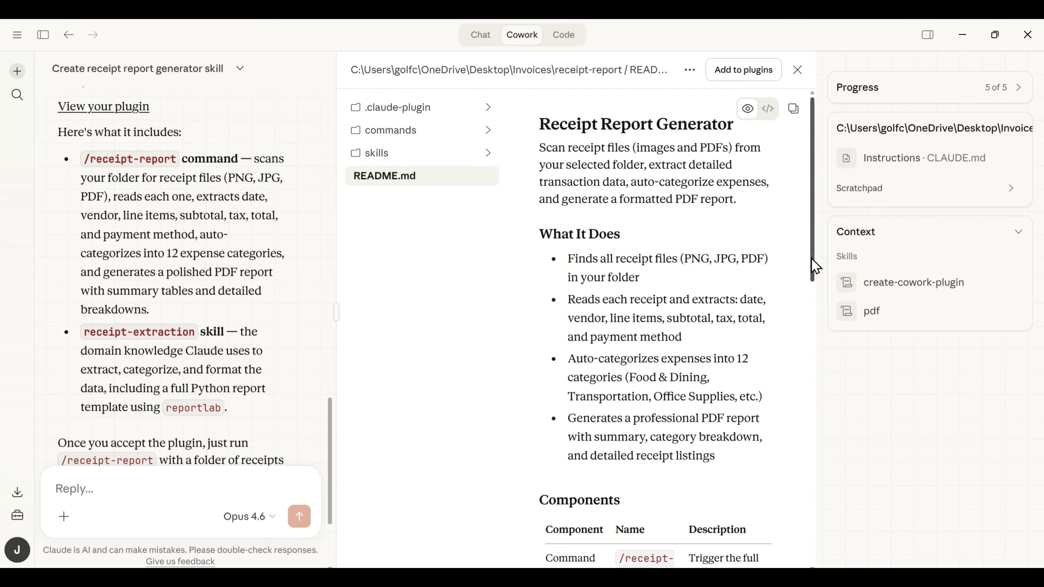
{"action": "left_click_drag", "start_coordinate": [813, 260], "coordinate": [822, 546]}
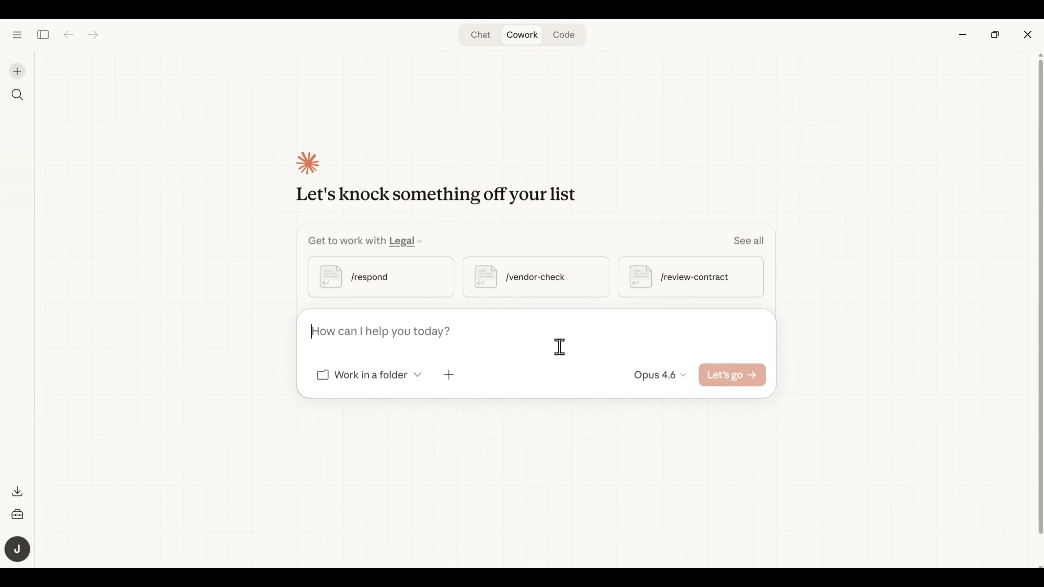
Insert the Receipt report plugin's receipt-report command in a new prompt and set Invoices as the working folder
{"action": "type", "text": "/"}
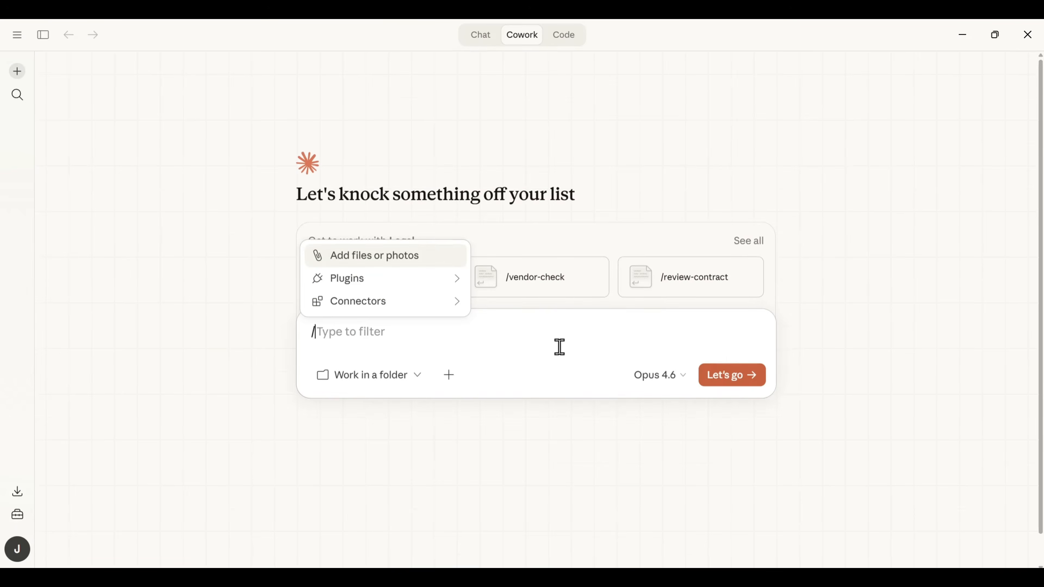
{"action": "left_click", "coordinate": [409, 284]}
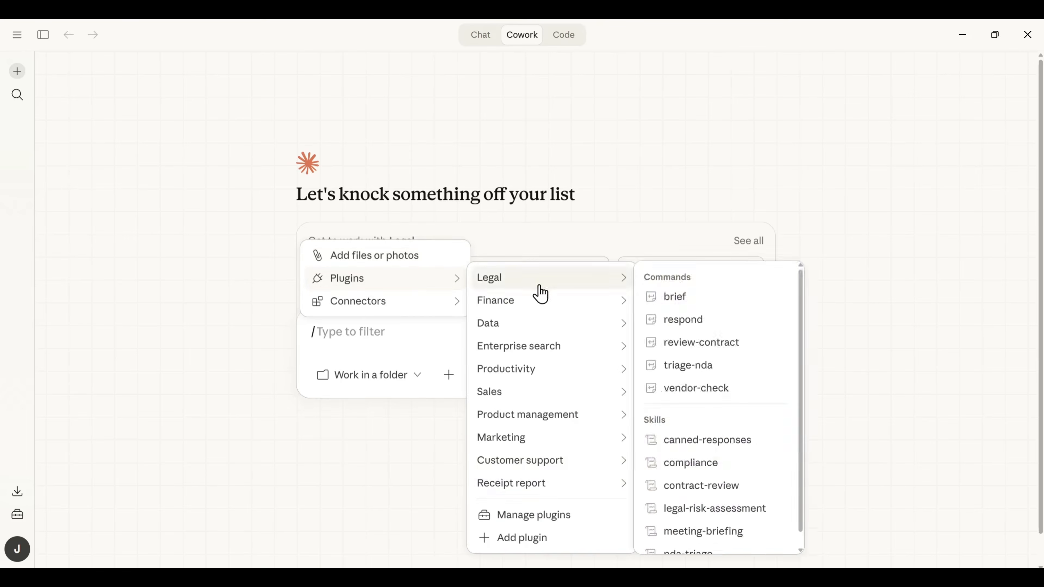
{"action": "mouse_move", "coordinate": [552, 495]}
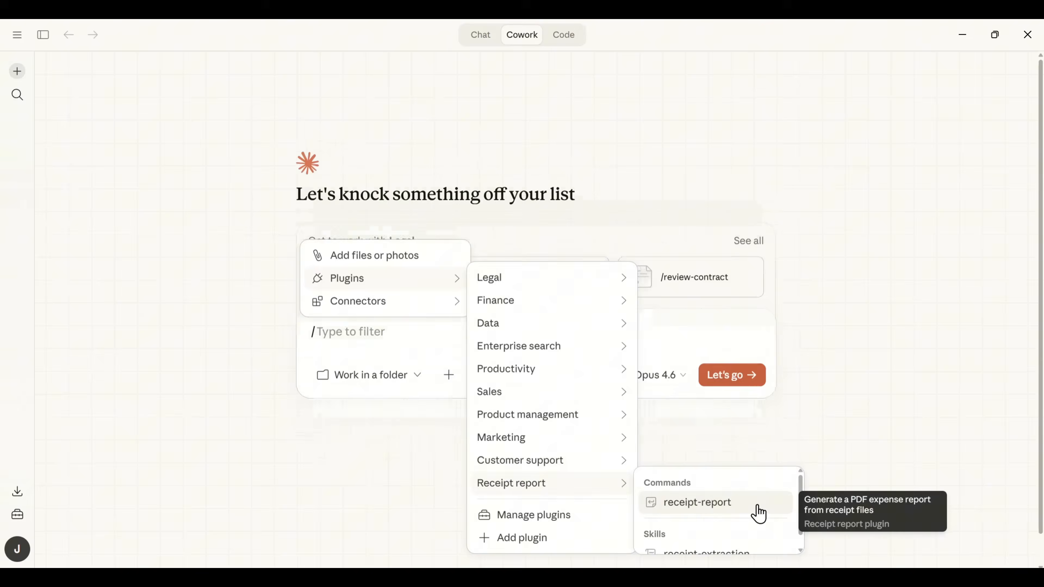
{"action": "left_click", "coordinate": [757, 511]}
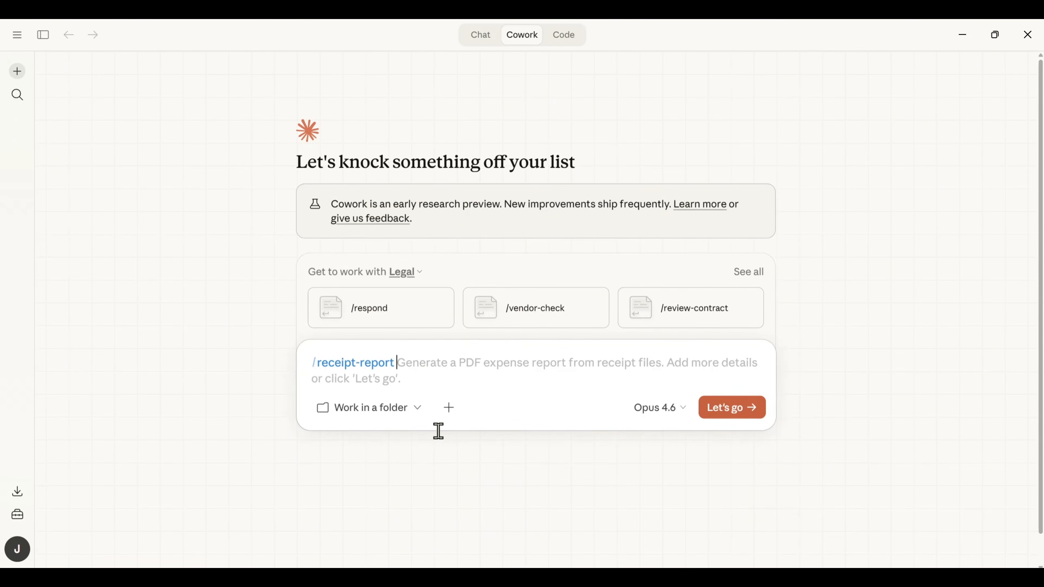
{"action": "left_click", "coordinate": [417, 408]}
{"action": "left_click", "coordinate": [423, 458]}
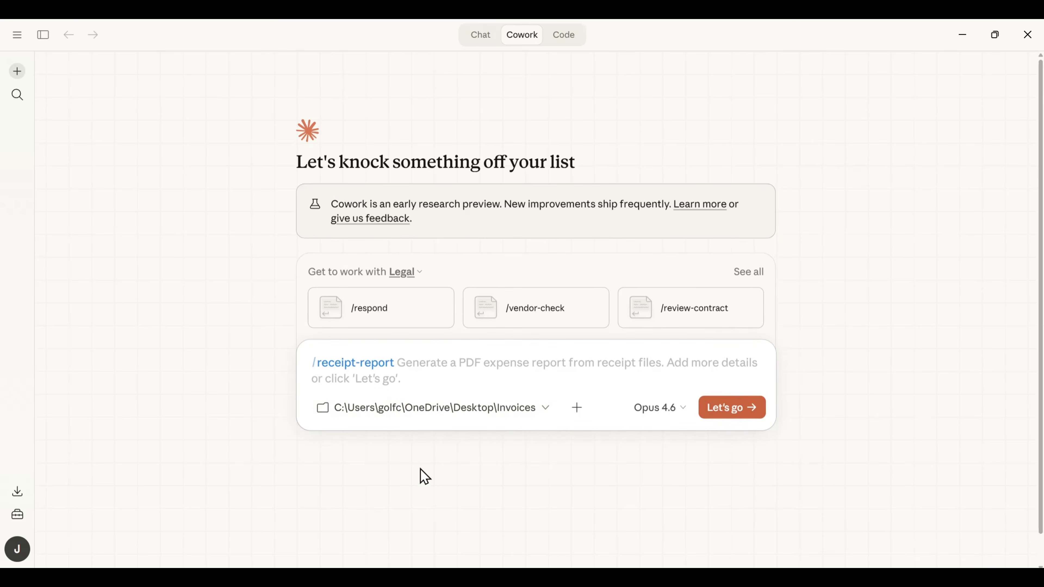